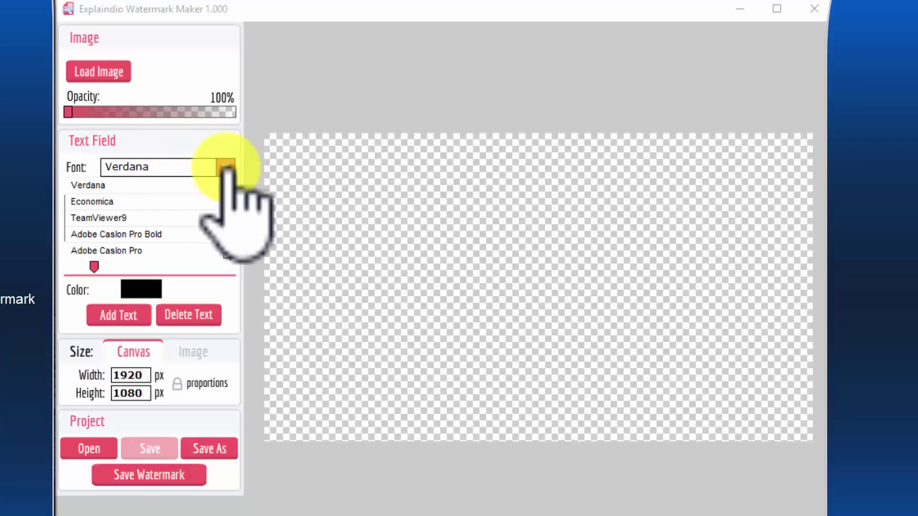
Choose Impact as the font and add a black 50pt 'Text Field' text object to the canvas.
click(227, 168)
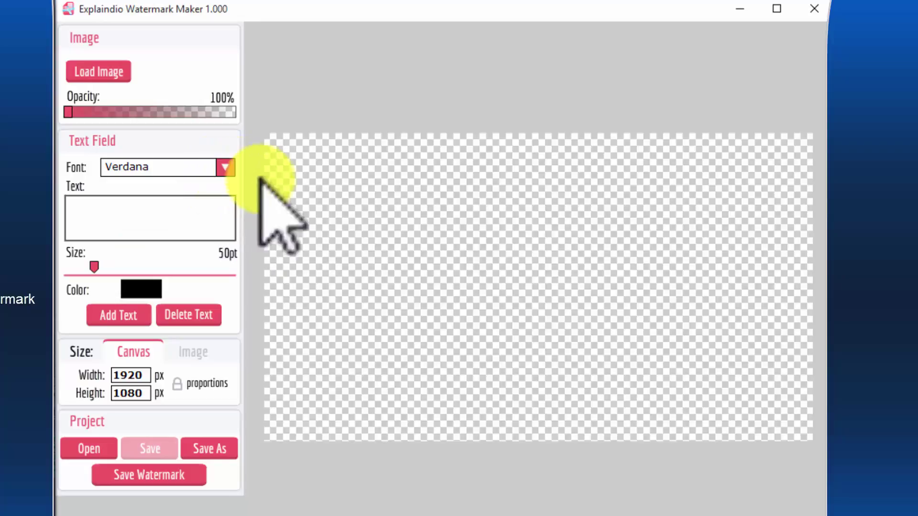
click(226, 167)
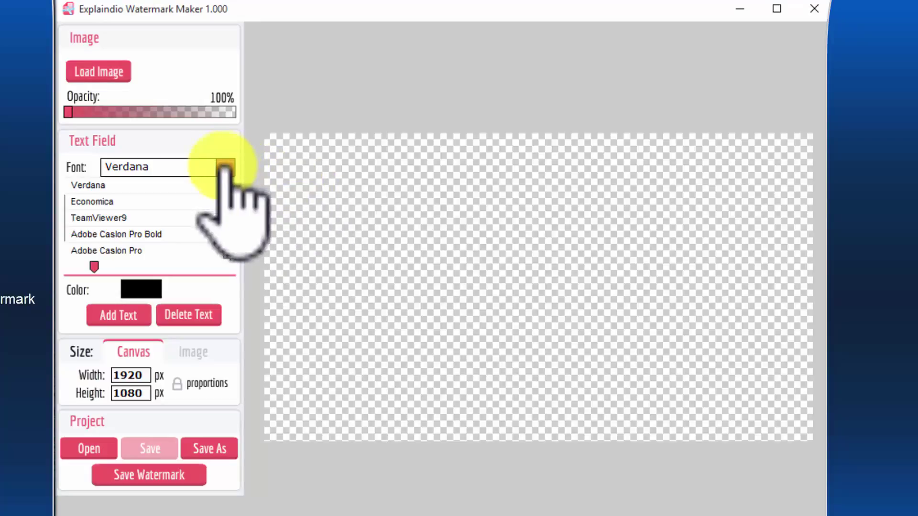
scroll(228, 191, down, 15)
mouse_move(228, 210)
mouse_down()
mouse_move(227, 195)
mouse_move(228, 214)
mouse_up()
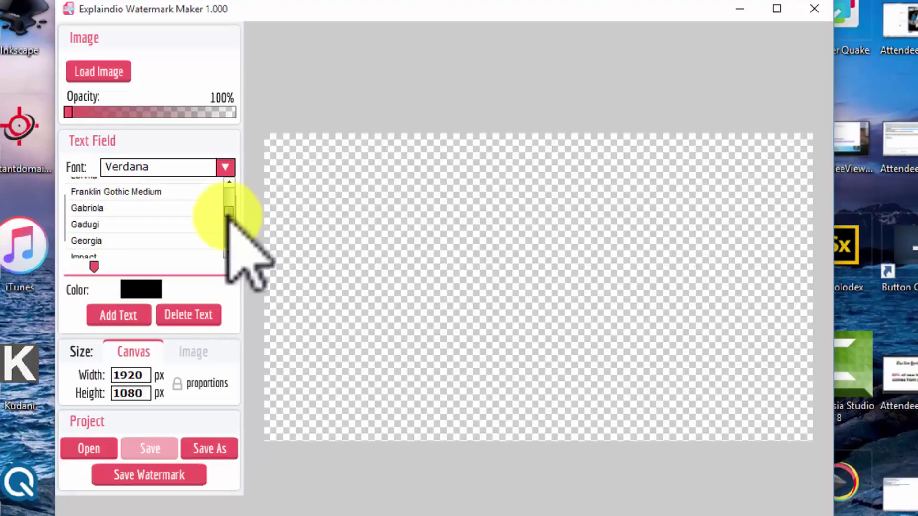
scroll(228, 215, down, 2)
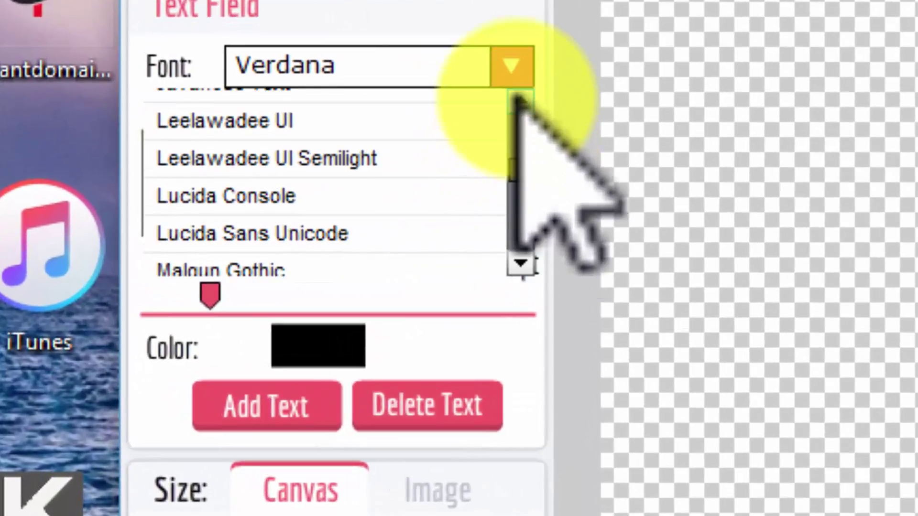
scroll(516, 96, up, 3)
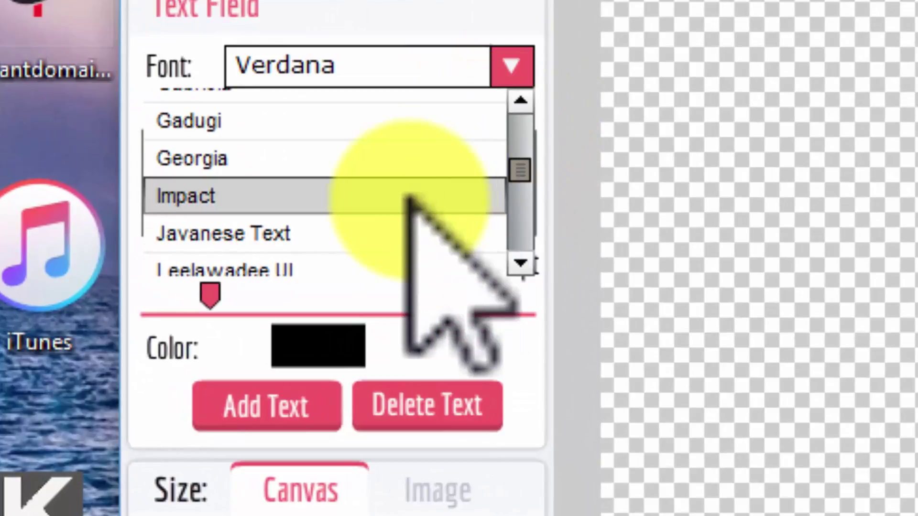
click(409, 196)
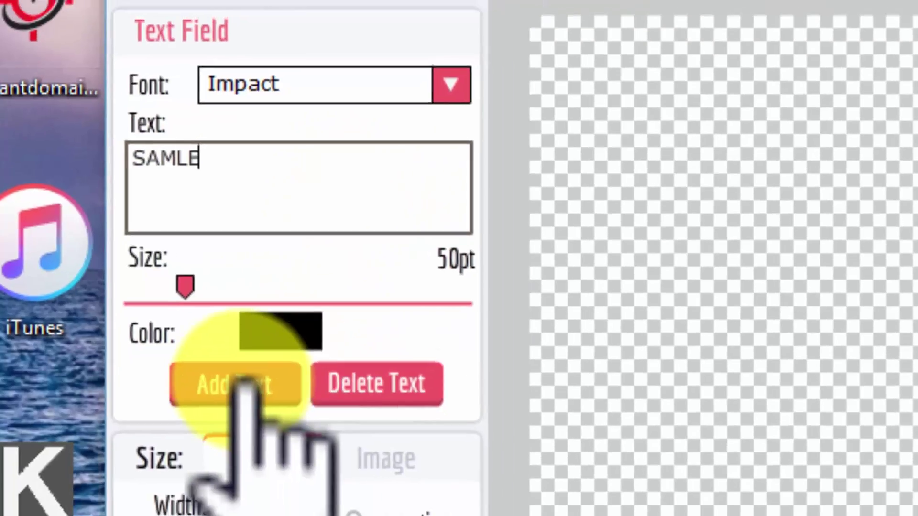
click(268, 406)
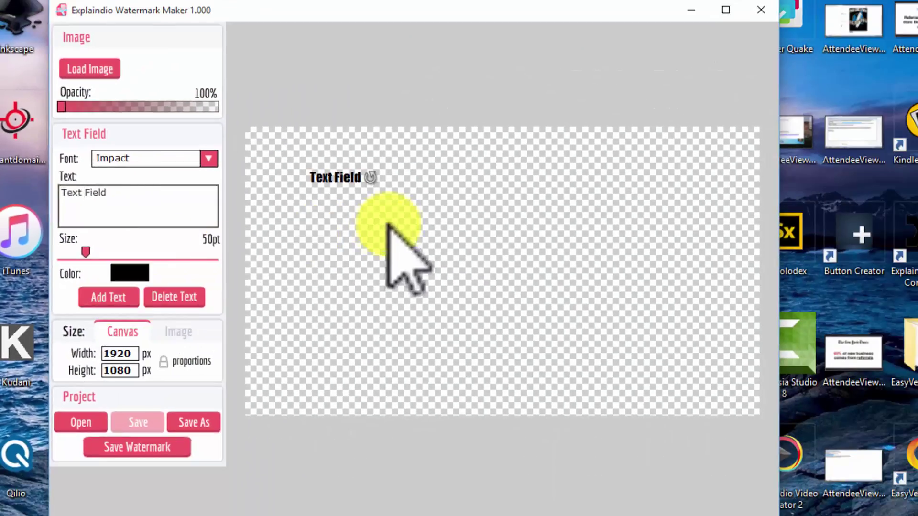
Enlarge the text to 272pt, centre it, and tilt it about 25° counter-clockwise.
drag(95, 252, 117, 252)
drag(358, 176, 507, 245)
drag(115, 251, 215, 252)
mouse_move(624, 258)
mouse_down()
mouse_move(633, 262)
mouse_move(615, 236)
mouse_move(621, 241)
mouse_up()
drag(154, 201, 43, 192)
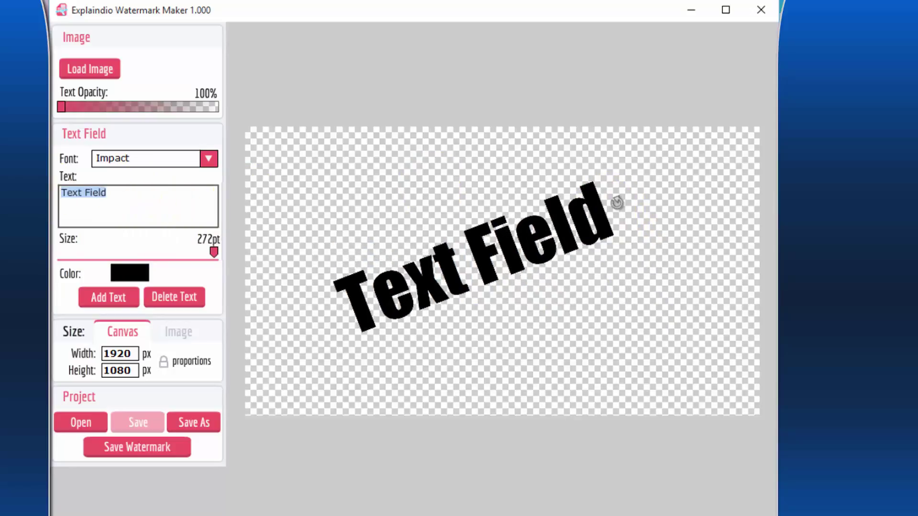
Change the text to read 'SAMPLE'.
text(SAMLE)
key(BackSpace)
key(BackSpace)
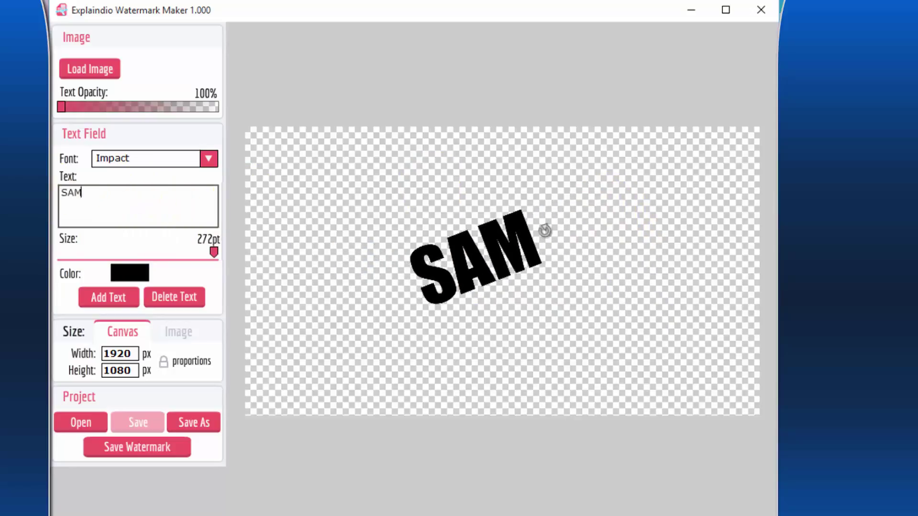
text(PLE)
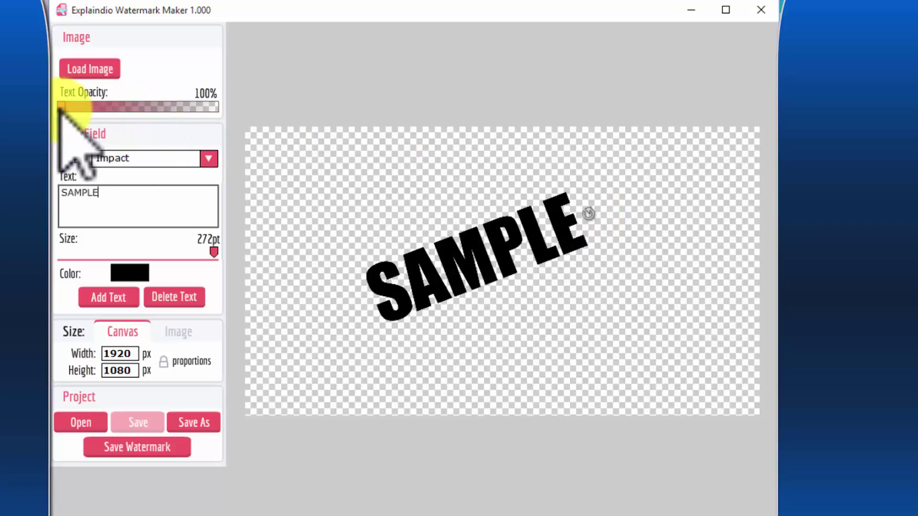
Make SAMPLE red (#FE3C11) at 40% opacity and rotate it to a steeper diagonal.
drag(64, 106, 132, 106)
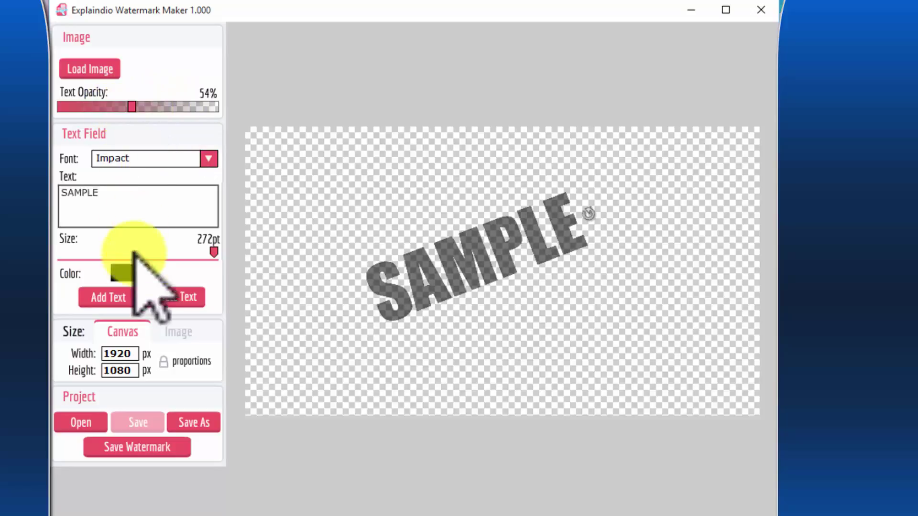
click(133, 275)
drag(133, 297, 119, 332)
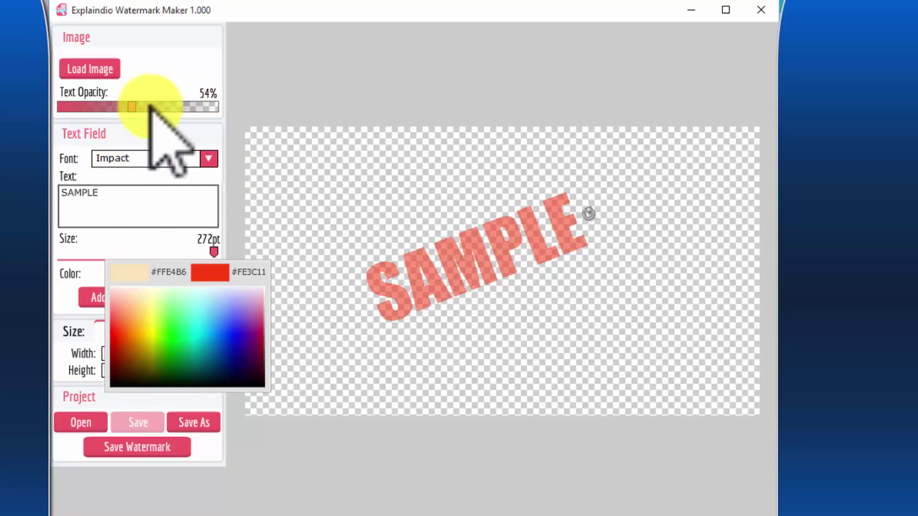
drag(132, 106, 154, 106)
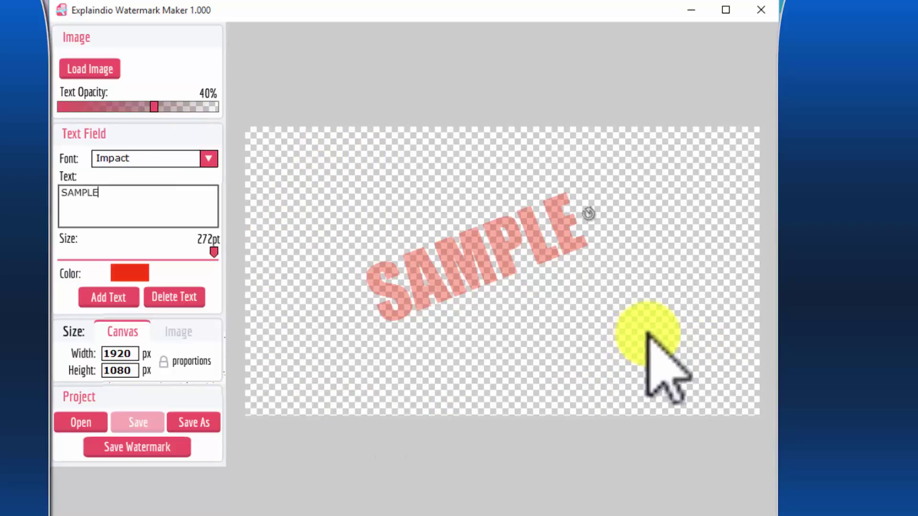
drag(589, 214, 588, 196)
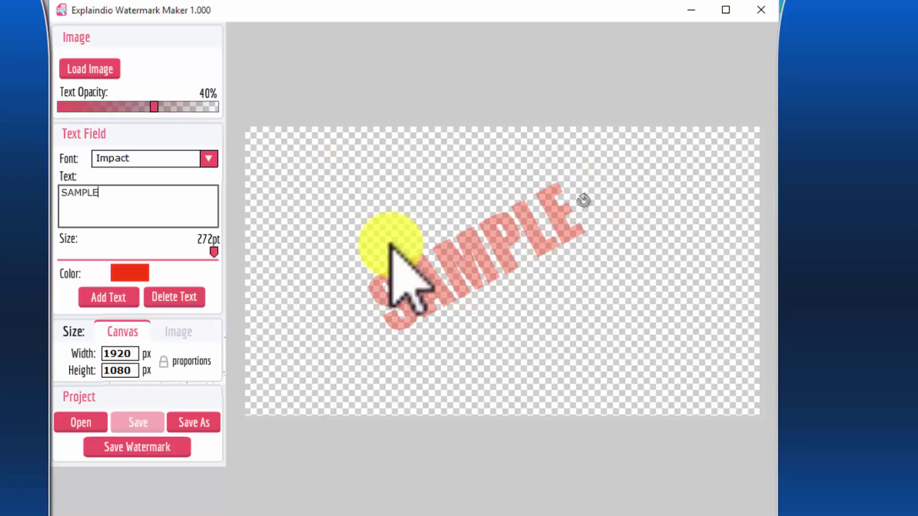
Delete the SAMPLE text and open the Load Image file dialog.
click(192, 298)
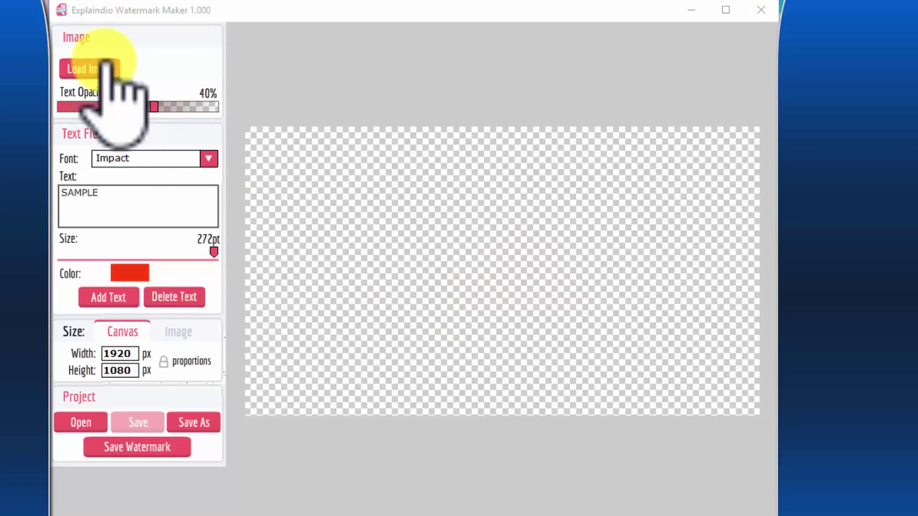
click(105, 64)
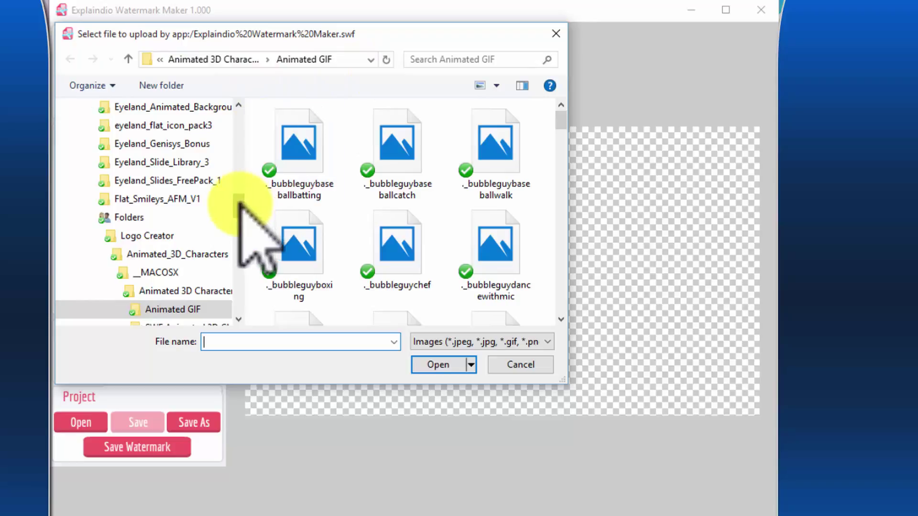
Load thevideoshoppe_j from Dropbox's thevideoshoppe folder, found by searching 'they', onto the canvas.
scroll(239, 127, up, 2)
scroll(239, 127, up, 4)
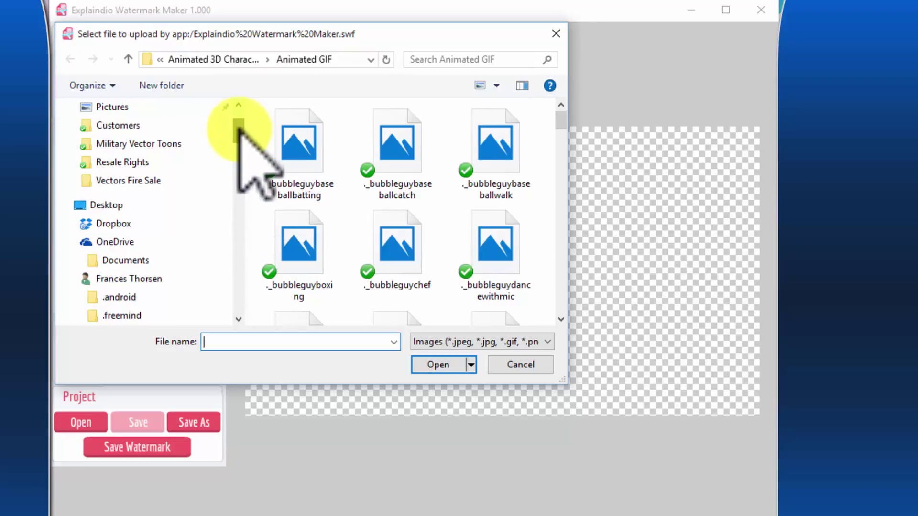
click(132, 222)
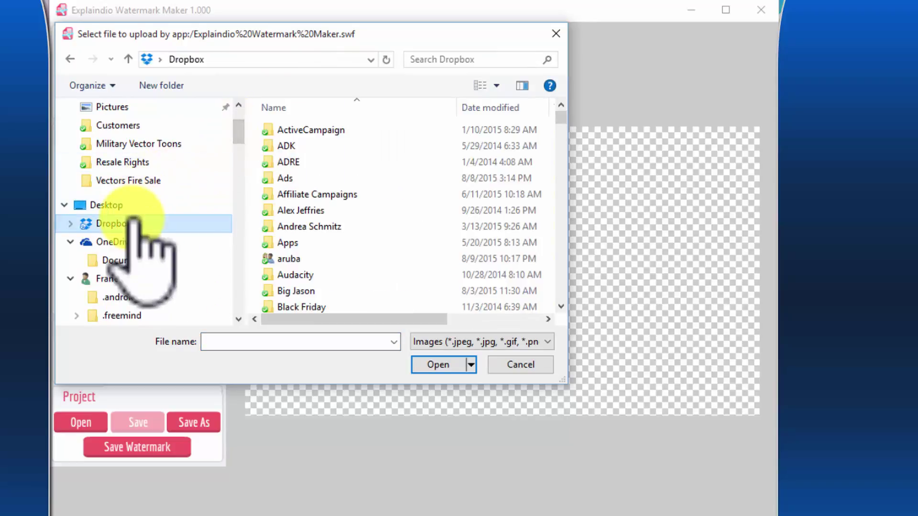
click(449, 60)
text(they)
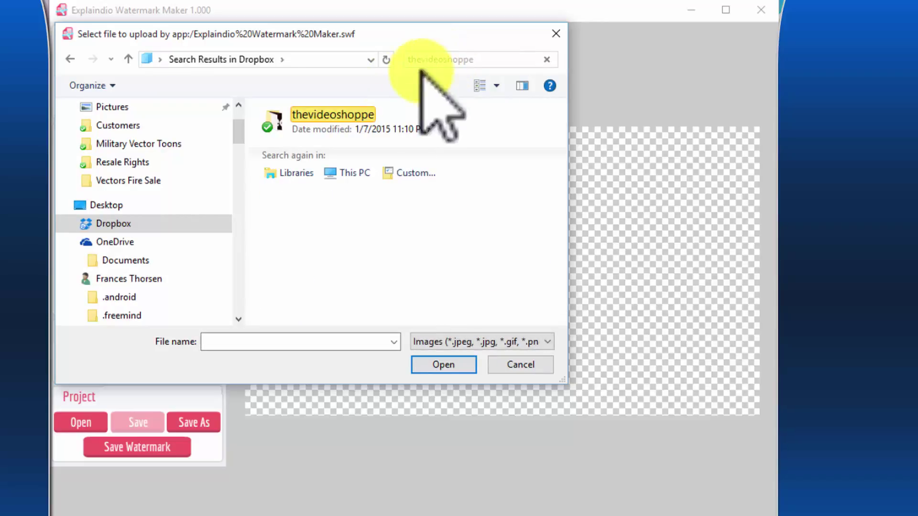
double_click(268, 126)
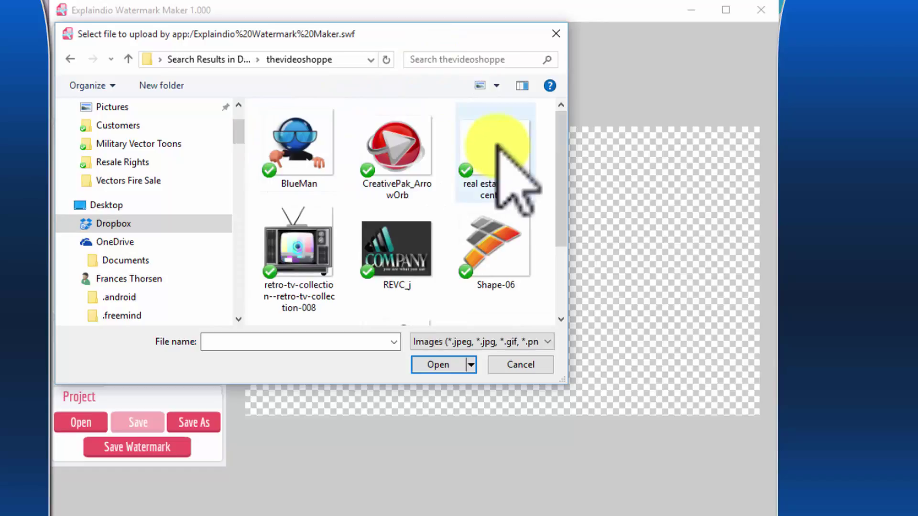
scroll(566, 167, down, 1)
drag(565, 166, 566, 221)
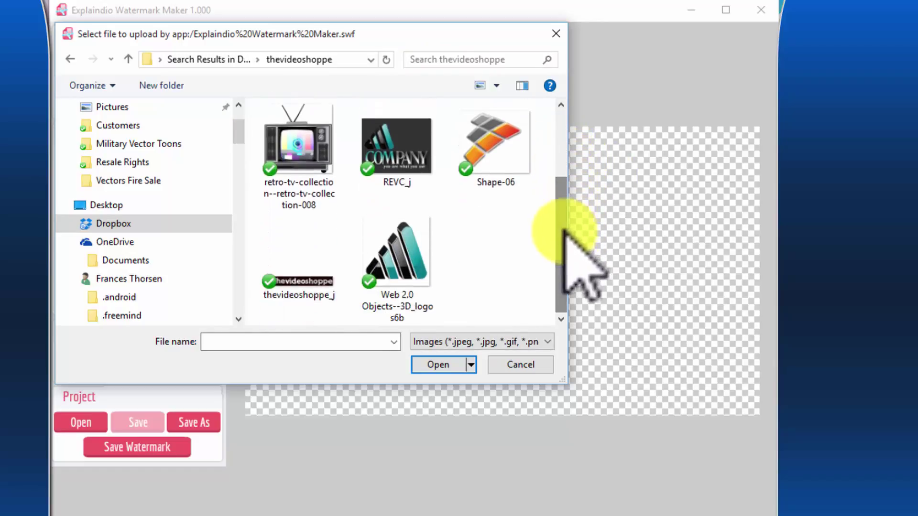
click(316, 287)
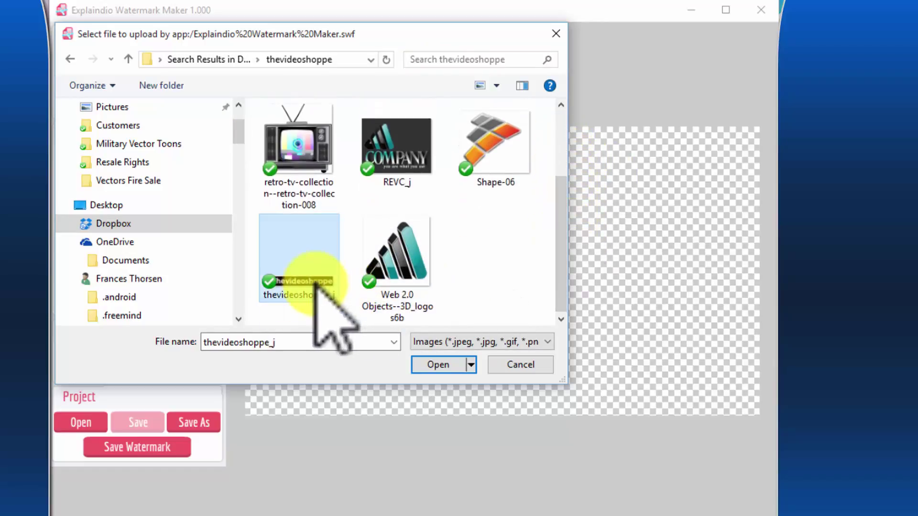
click(436, 365)
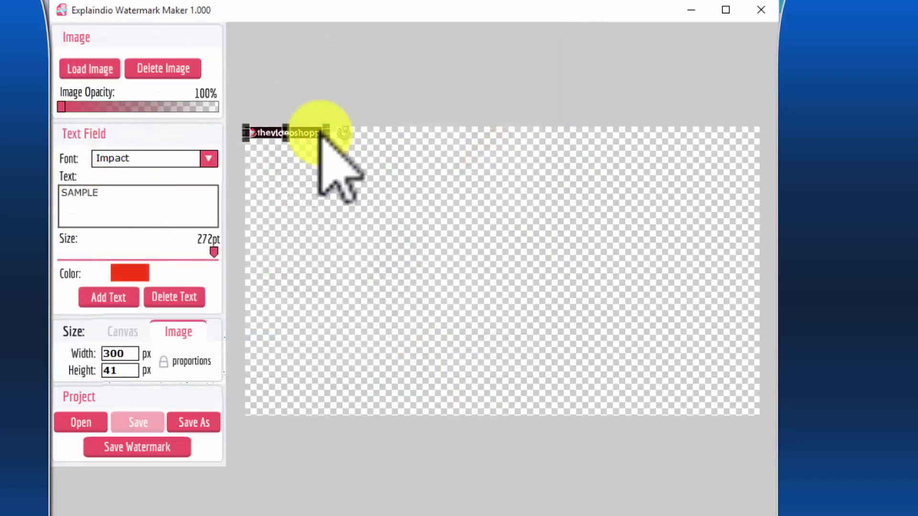
Centre the logo, enlarge it to 1270 × 174 px, and fade it to 30% opacity.
drag(321, 135, 426, 251)
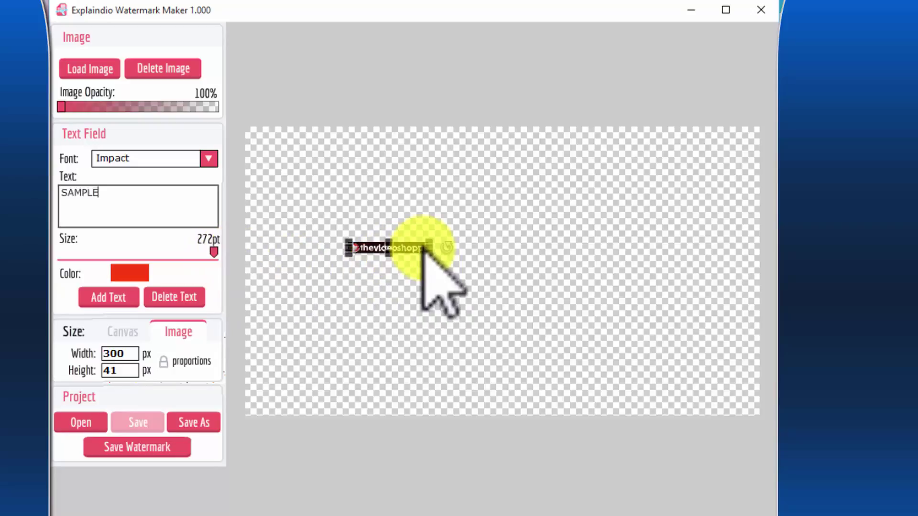
drag(425, 253, 545, 312)
drag(469, 243, 552, 266)
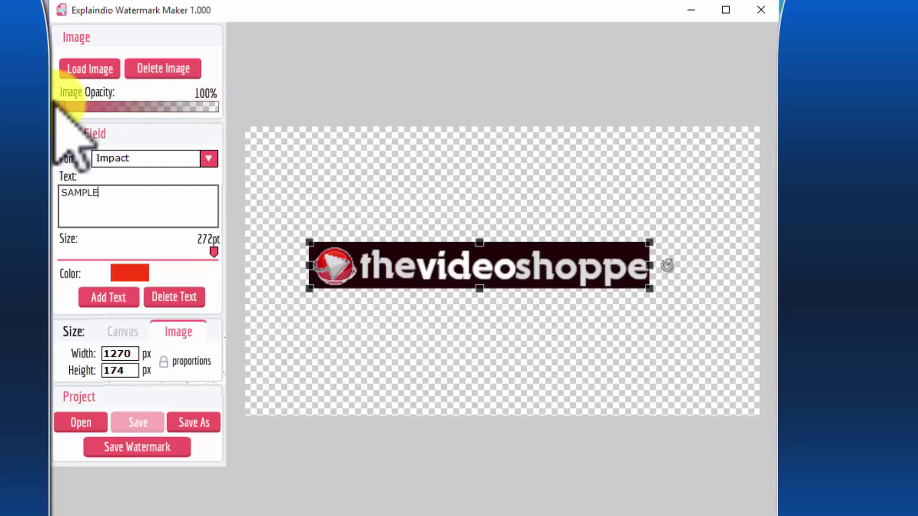
drag(65, 106, 148, 107)
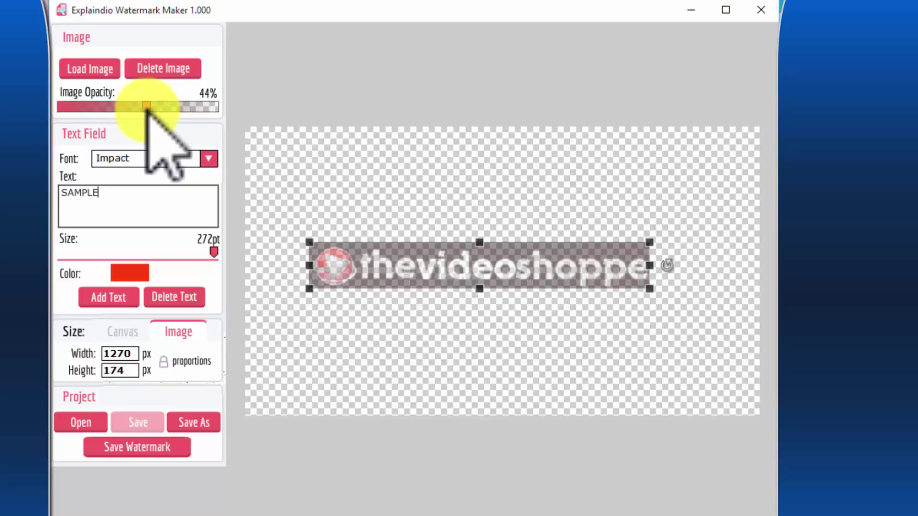
drag(145, 106, 171, 106)
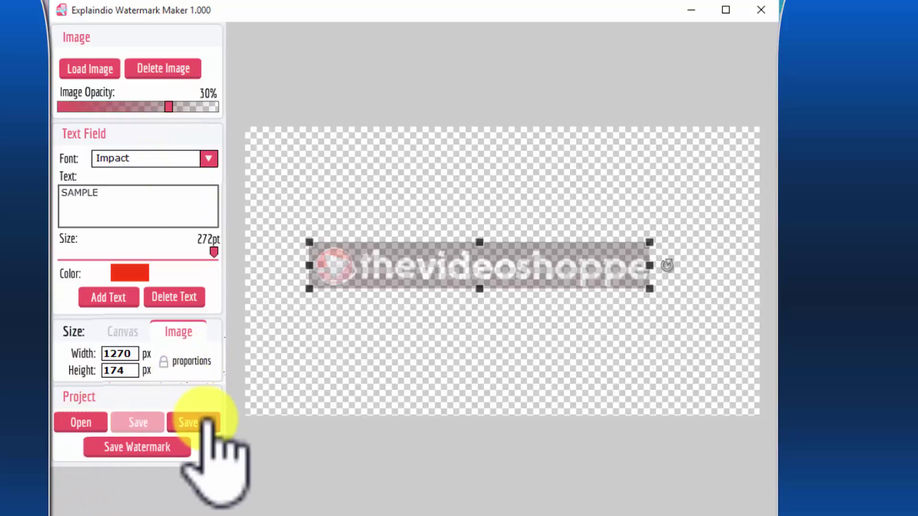
Save the faded logo as a PNG named TVS in the Watermaks folder.
click(160, 447)
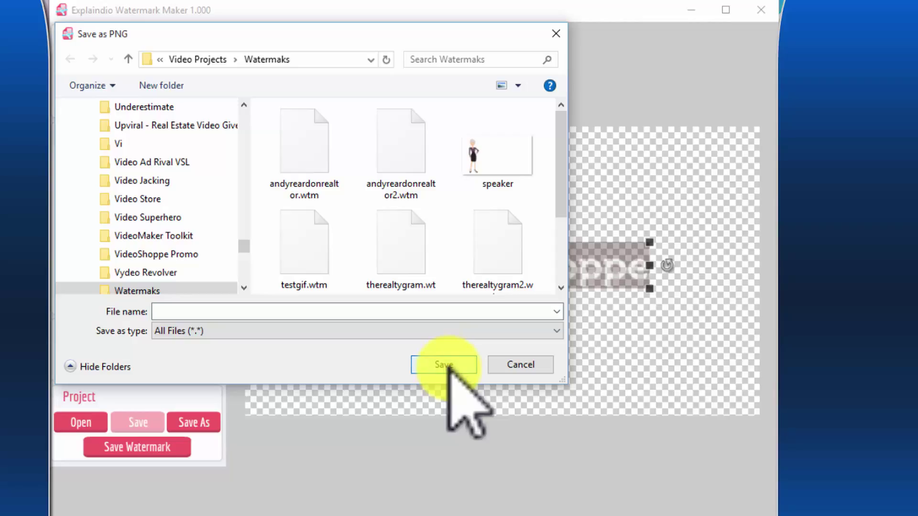
text(TVS)
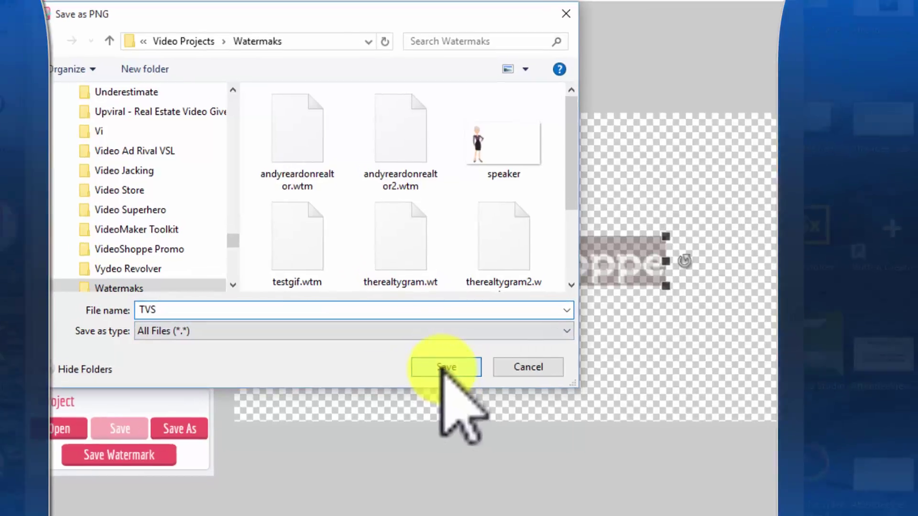
click(452, 365)
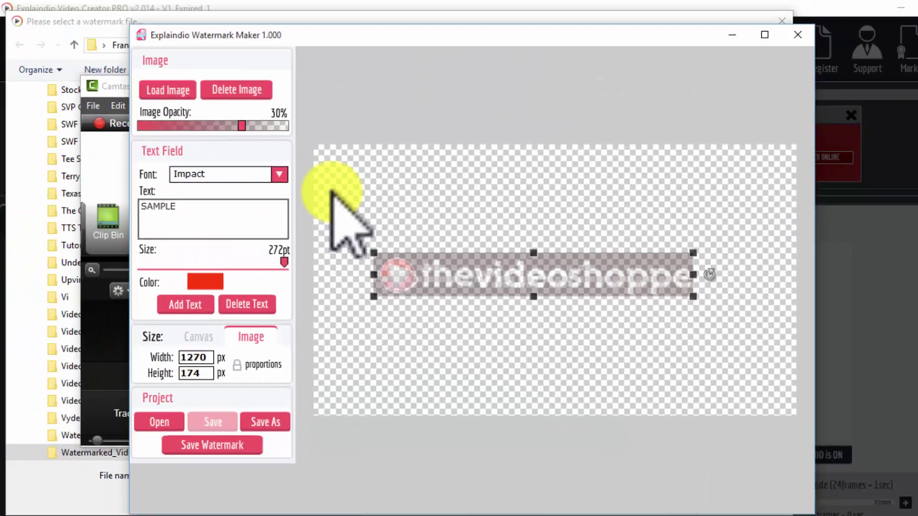
Show the Canvas size settings to confirm Width 1920 and Height 1080.
click(189, 206)
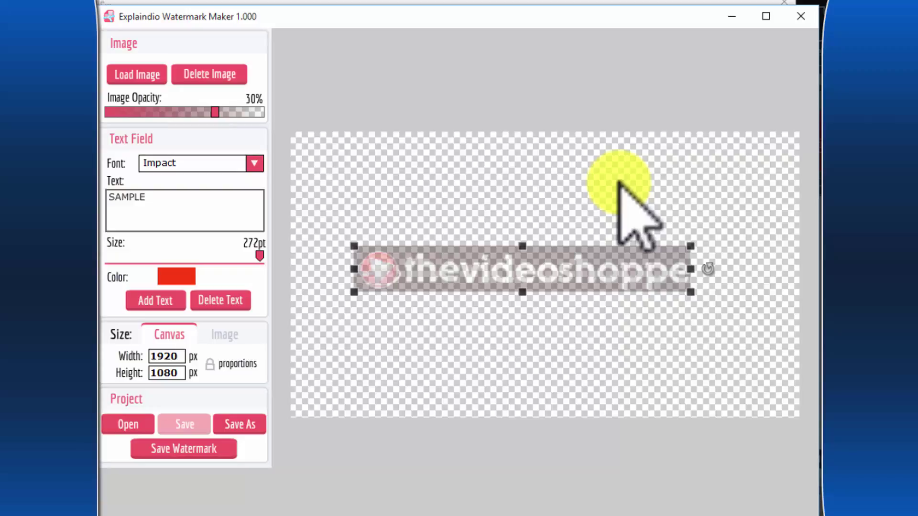
Save the 1920x1080 watermark as thevideoshoppelogo PNG in the Watermaks folder.
click(163, 447)
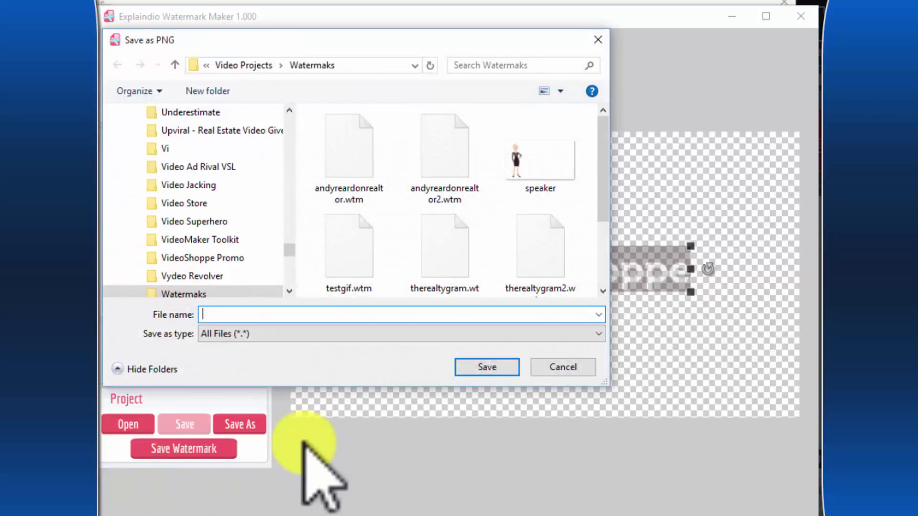
click(488, 368)
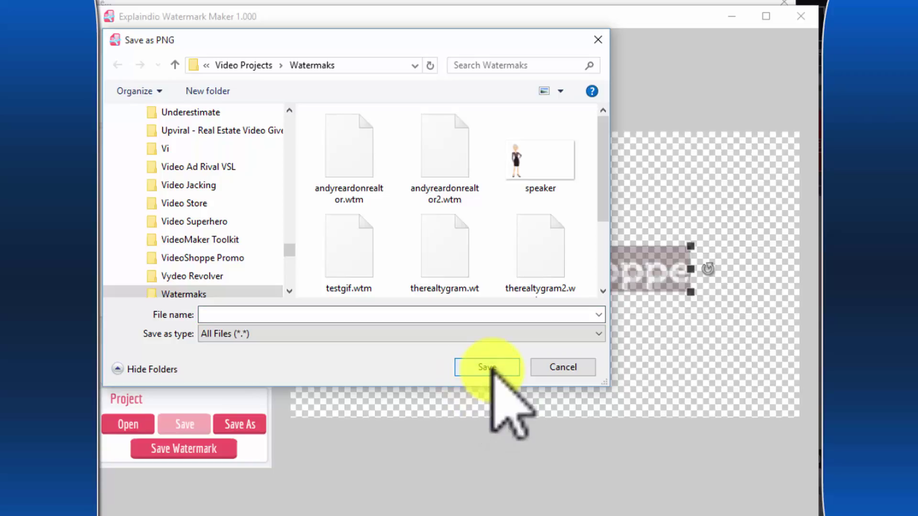
click(444, 314)
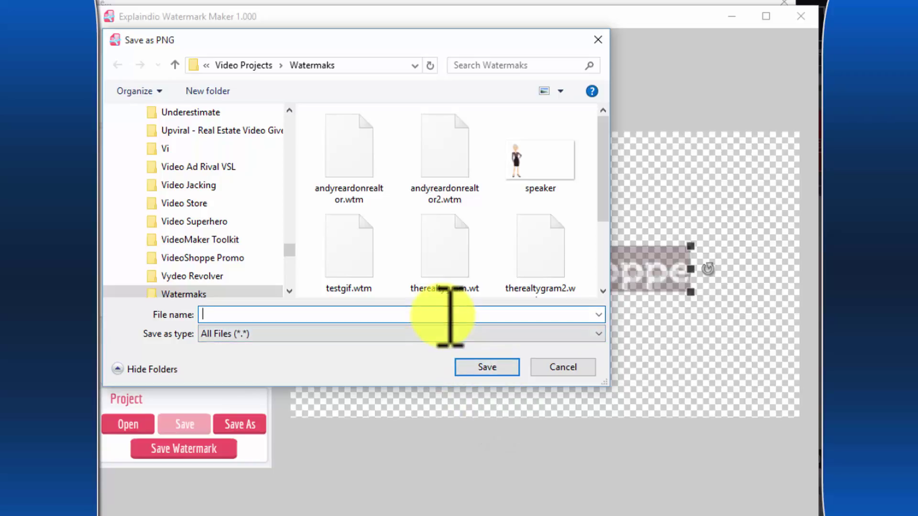
text(thevideoshoppelogo)
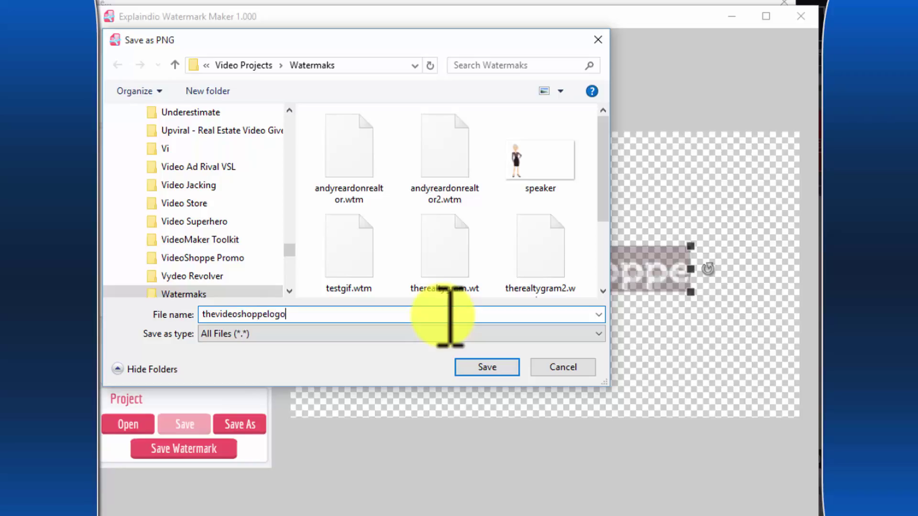
click(480, 369)
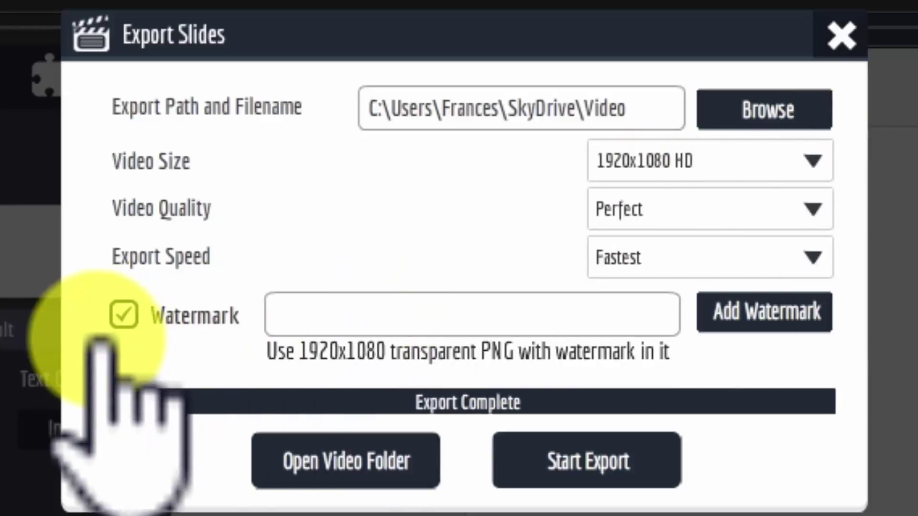
Toggle the Export Slides Watermark checkbox off and back on, then open the watermark image picker.
click(124, 316)
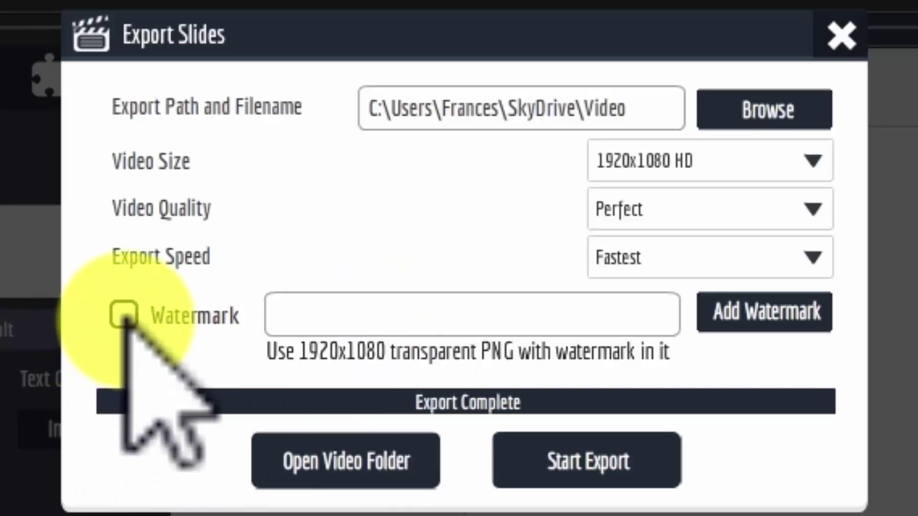
click(124, 315)
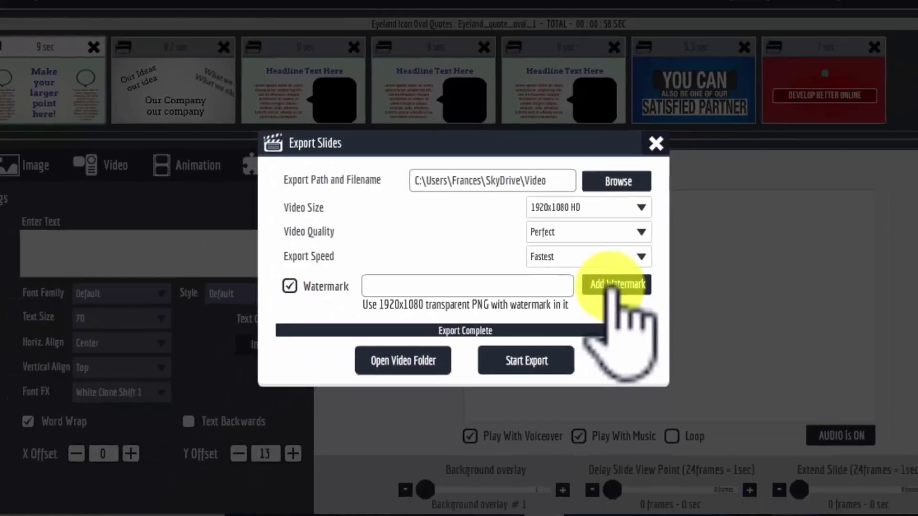
click(617, 284)
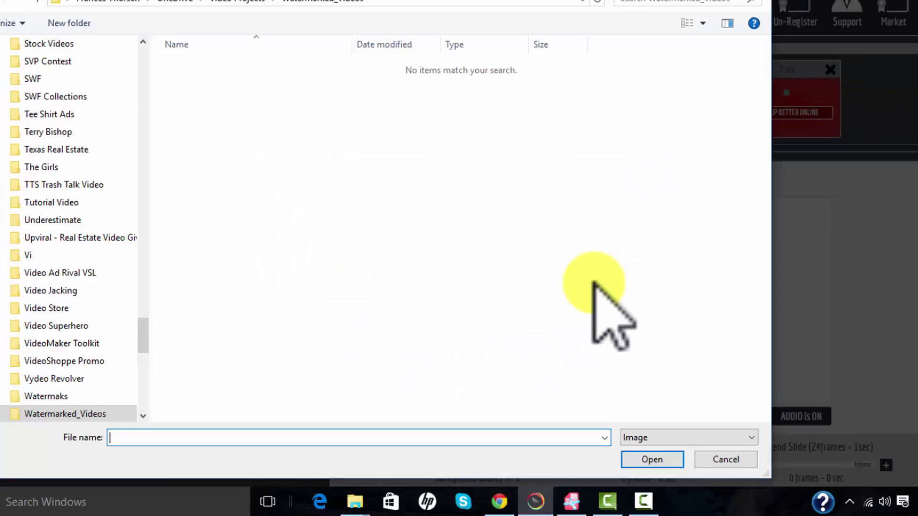
Choose thevideoshoppelogo from Video Projects > Watermaks as the export's watermark image.
click(235, 2)
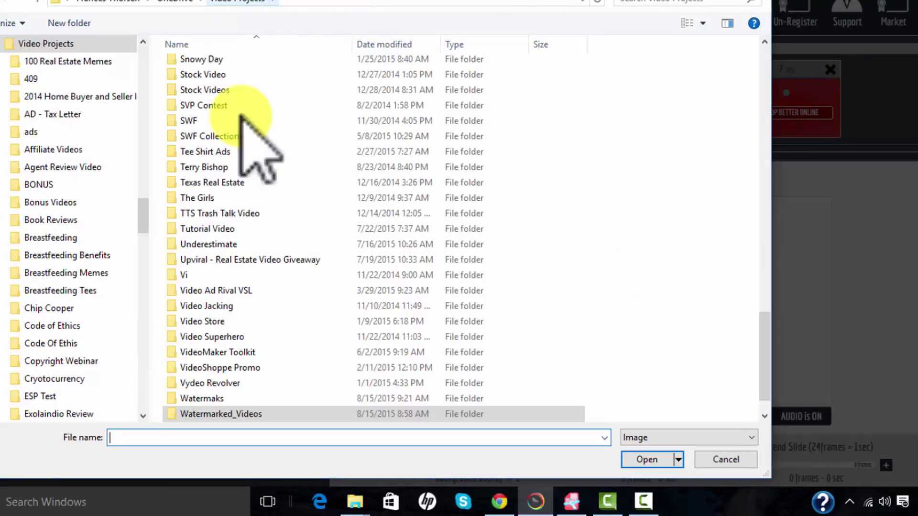
double_click(214, 398)
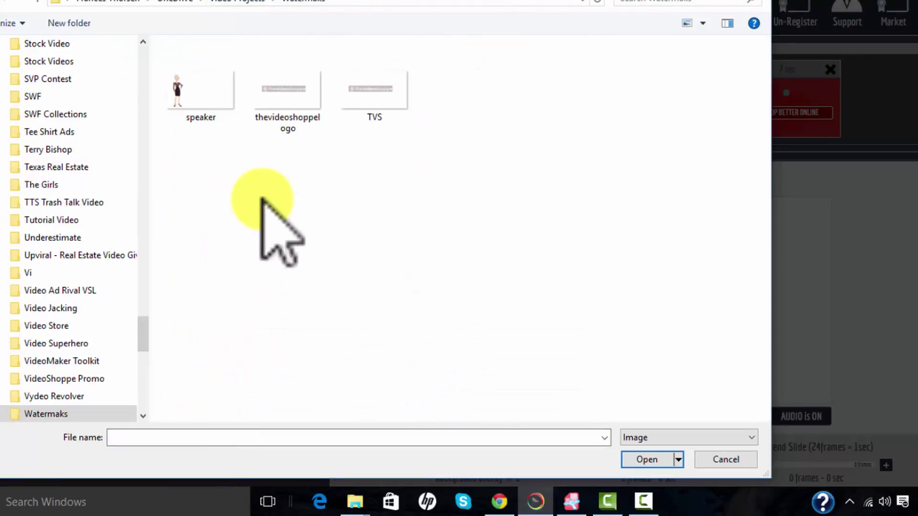
click(298, 93)
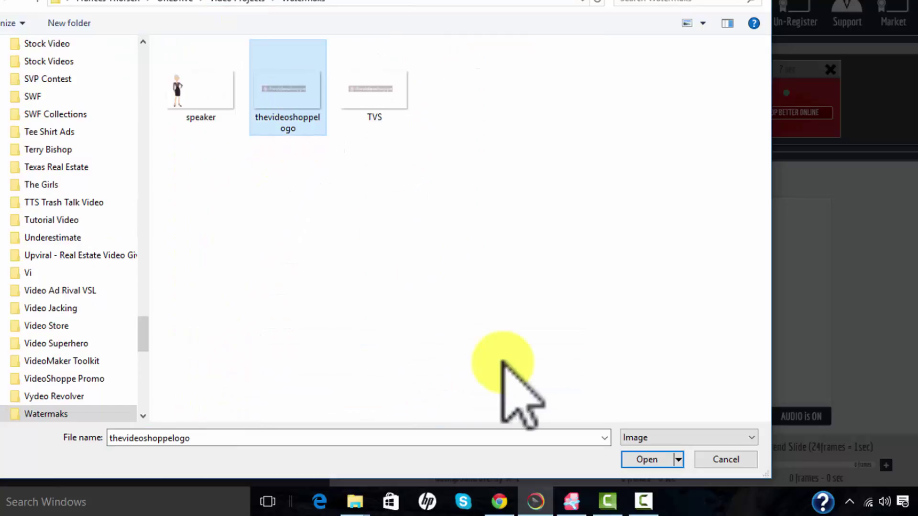
click(630, 463)
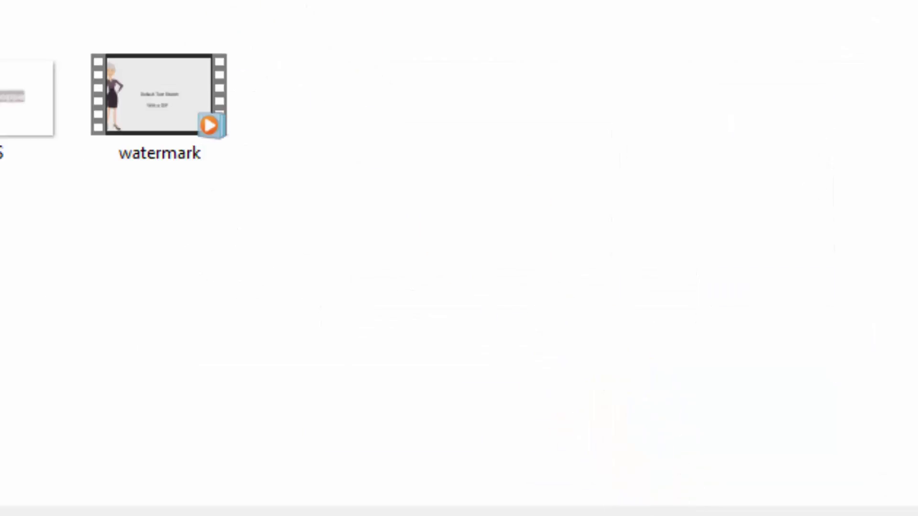
Open the empty Watermarked_Videos folder, then bring up the export's video folder from Export Slides.
scroll(382, 258, down, 8)
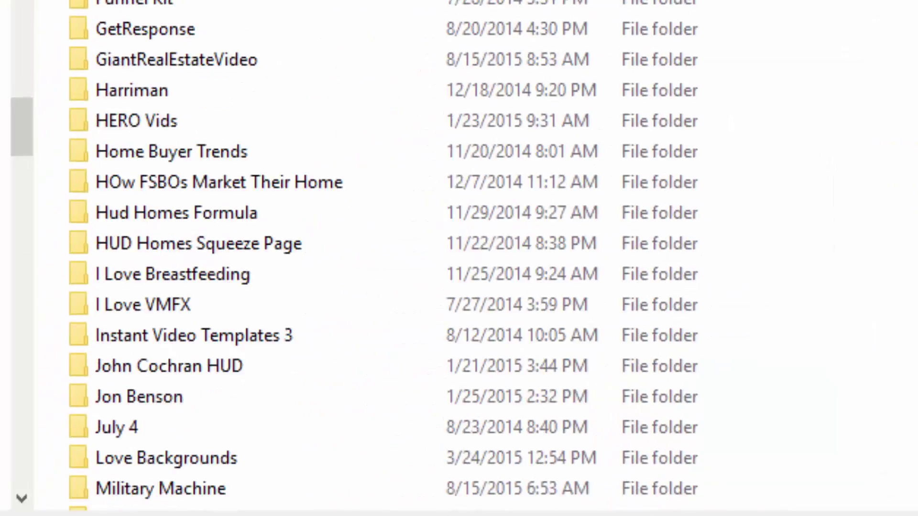
scroll(383, 258, down, 20)
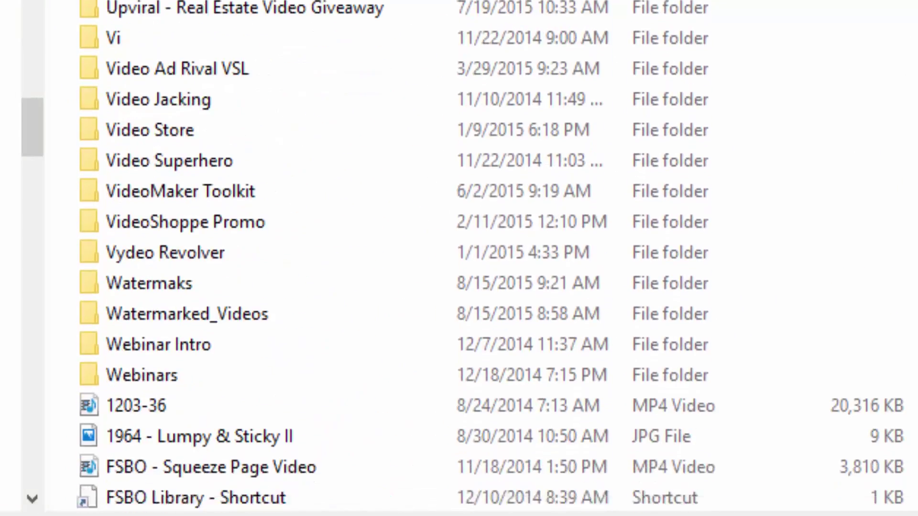
scroll(762, 180, down, 2)
double_click(242, 170)
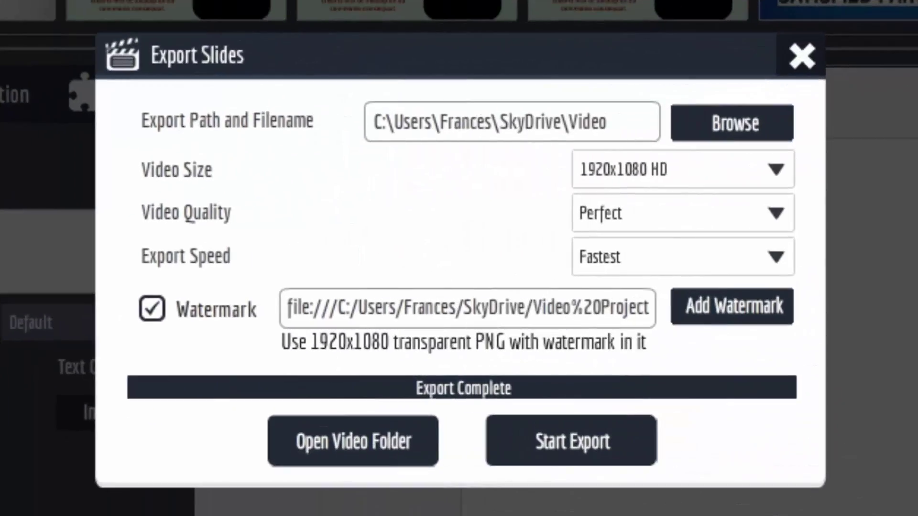
click(352, 427)
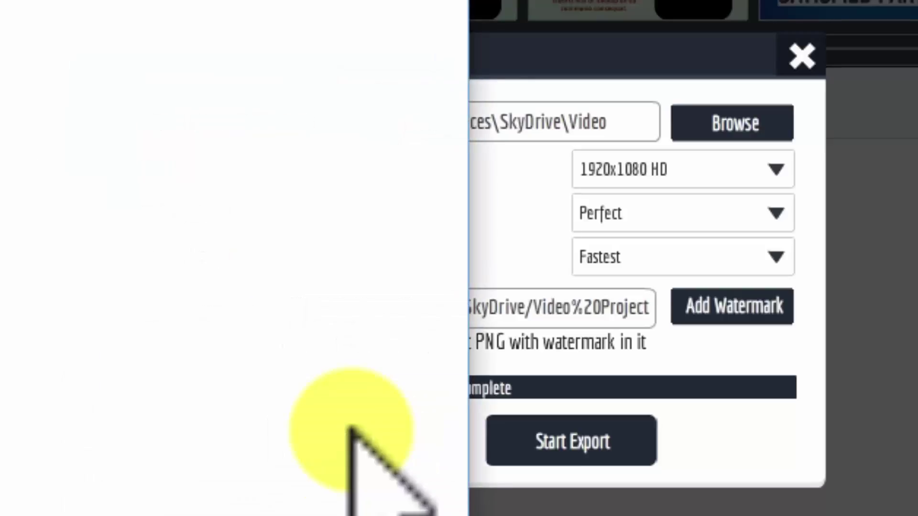